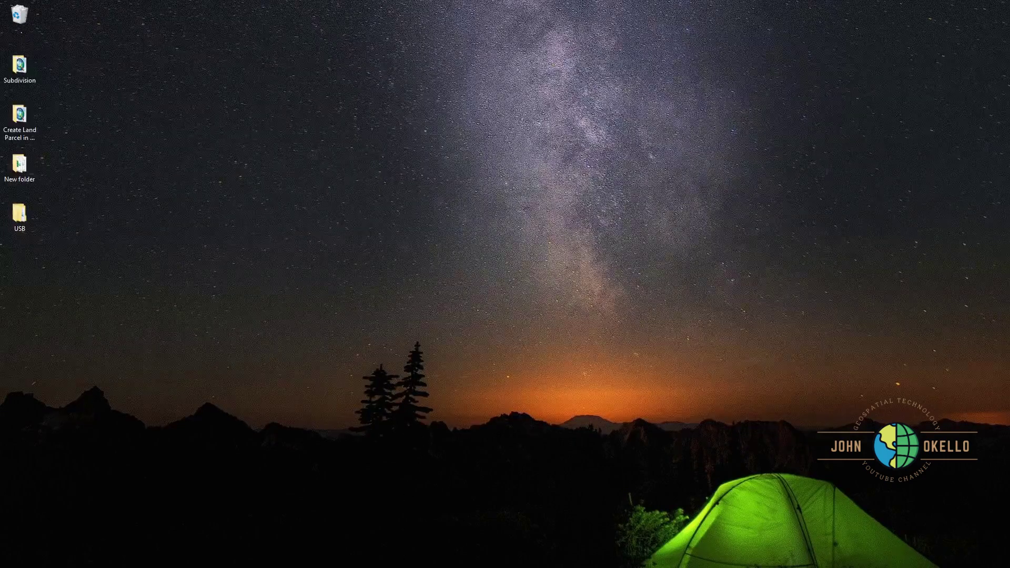
Search Google in a new Chrome tab for 'media creation tool' using the autocomplete suggestion.
left_click(633, 565)
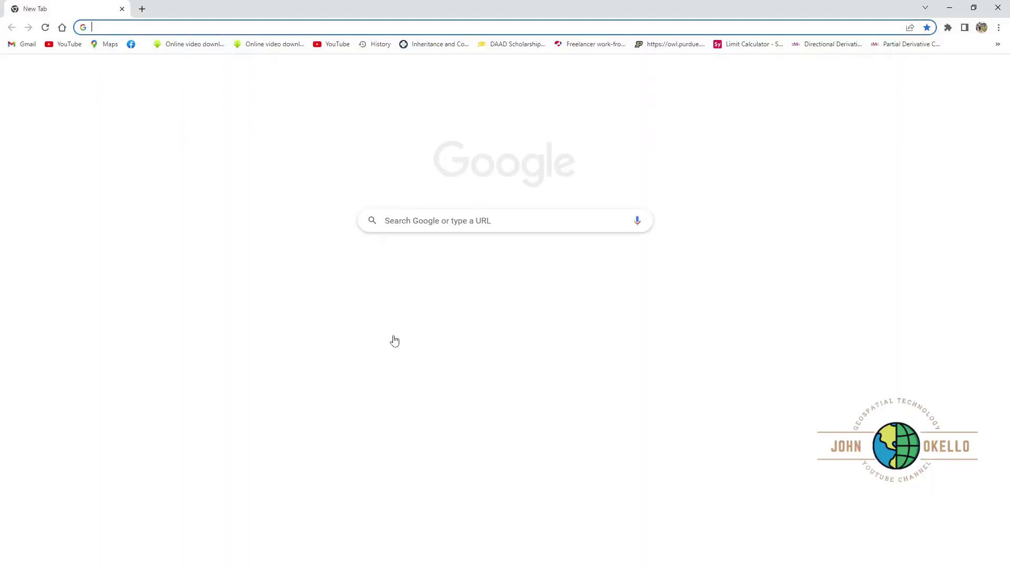
left_click(421, 219)
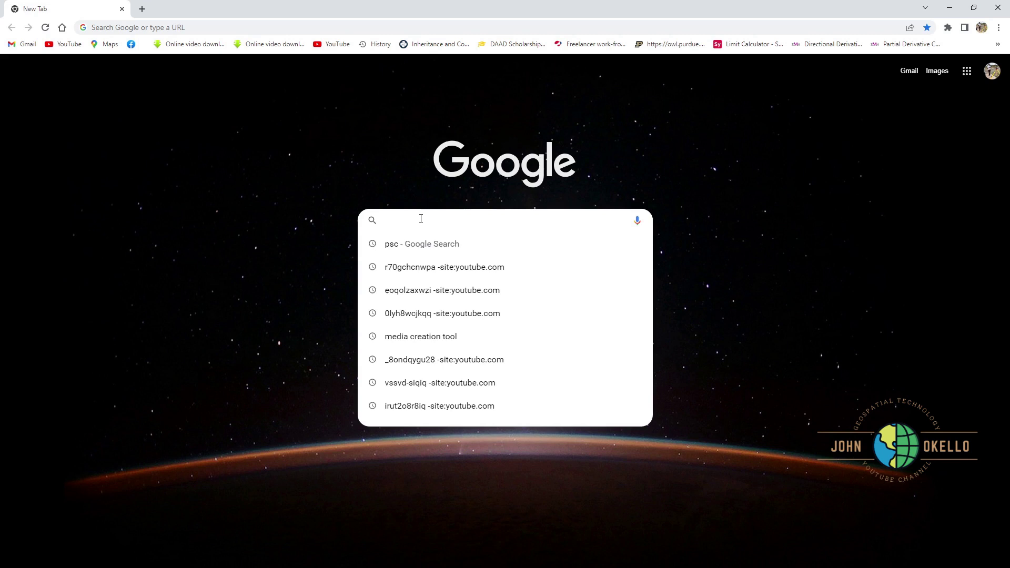
type("medi")
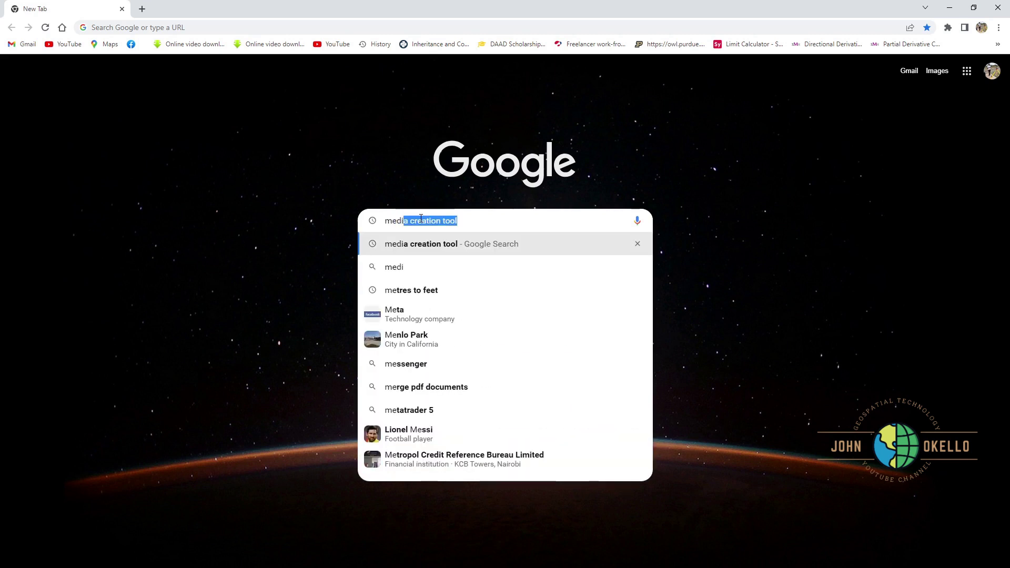
type("a")
key("Right")
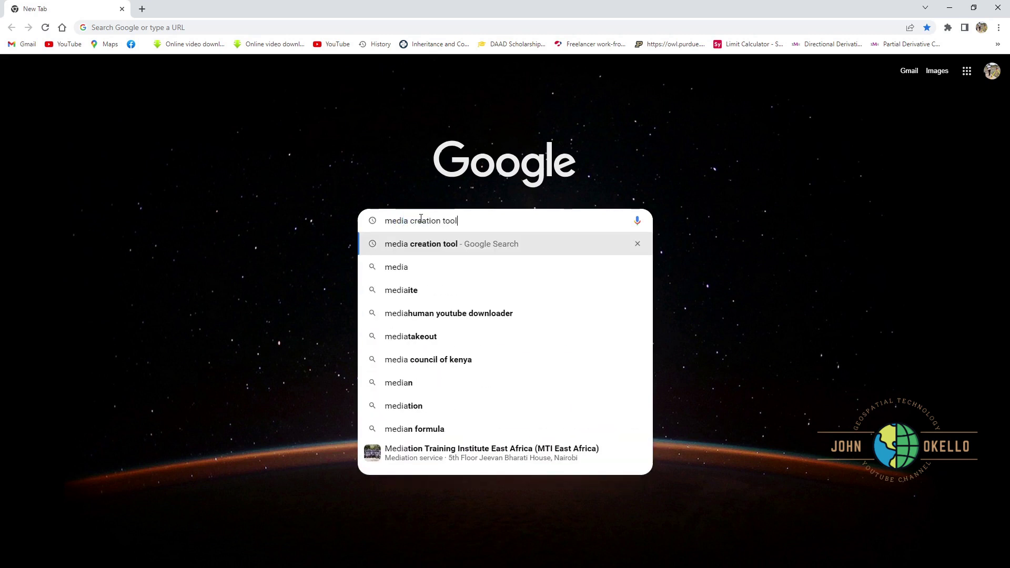
key("Return")
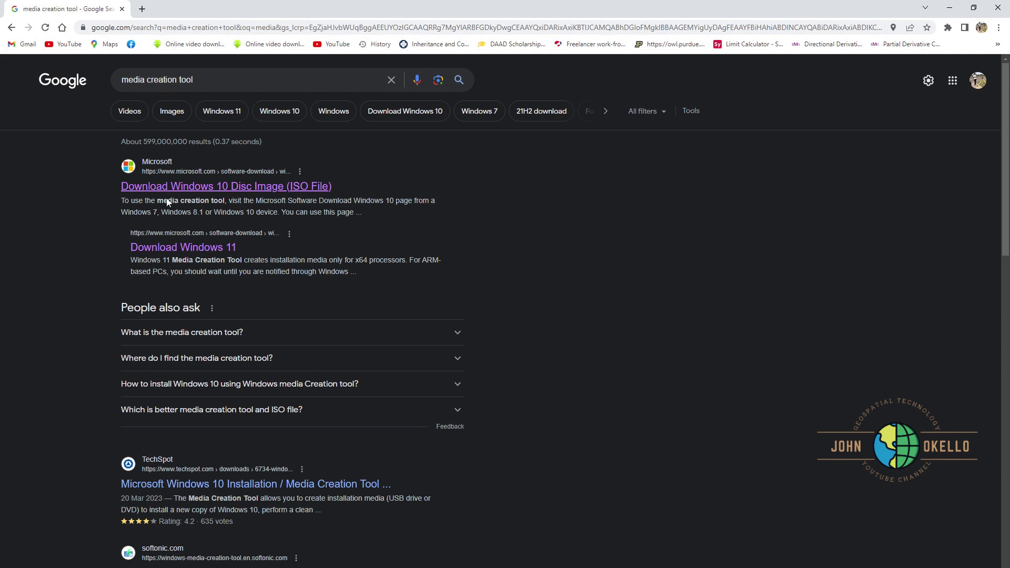
Open the 'Download Windows 10 Disc Image (ISO File)' result and choose Download Now for installation media.
left_click(175, 187)
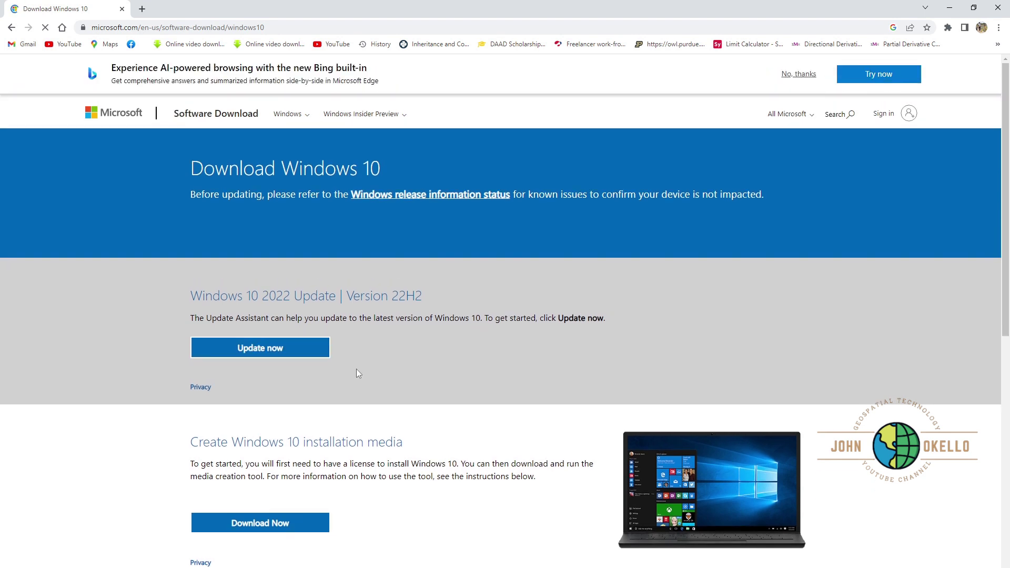
scroll(356, 368, "down", 3)
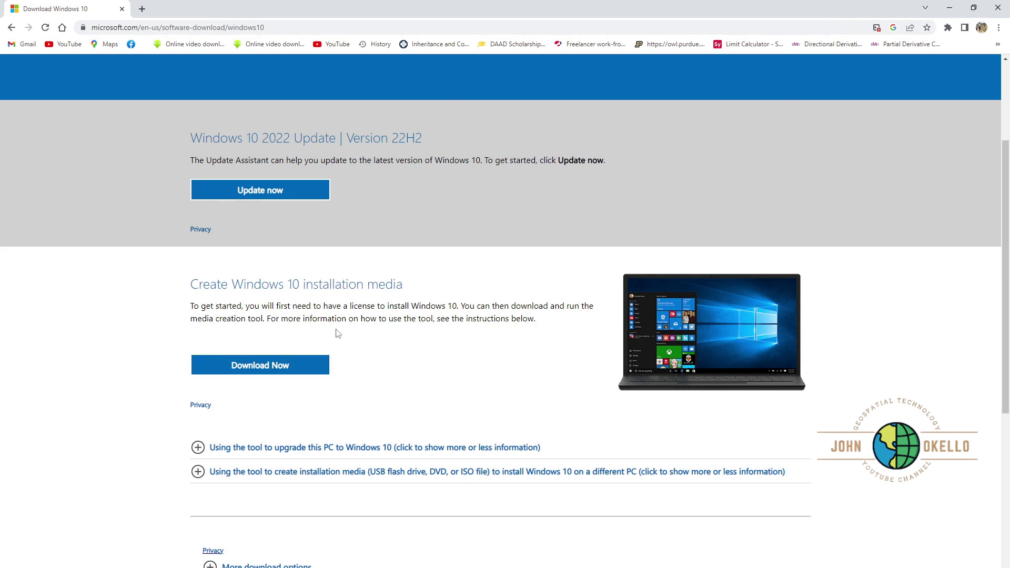
left_click(265, 370)
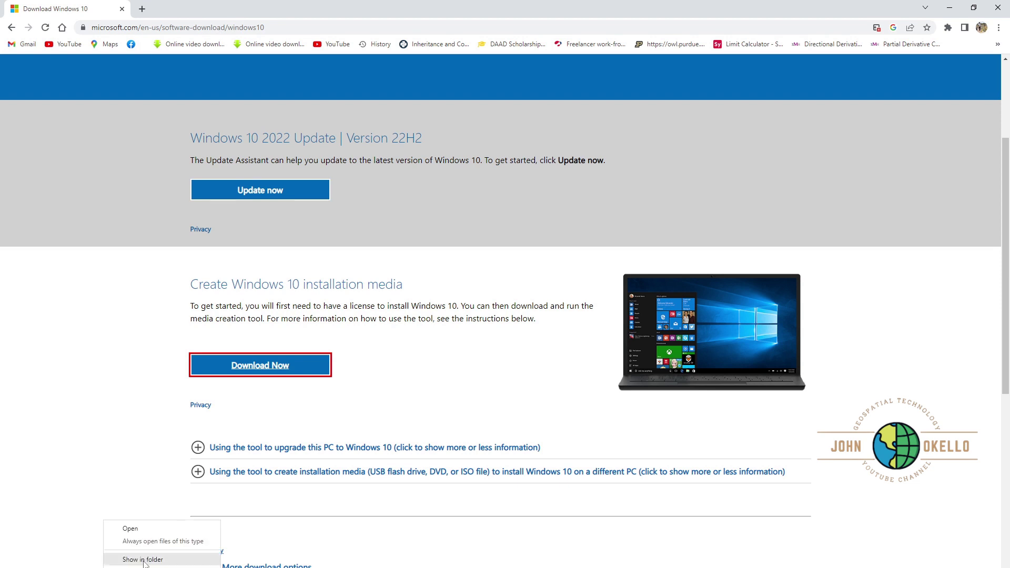
Locate MediaCreationTool22H2.exe in the Downloads folder and launch it.
left_click(145, 560)
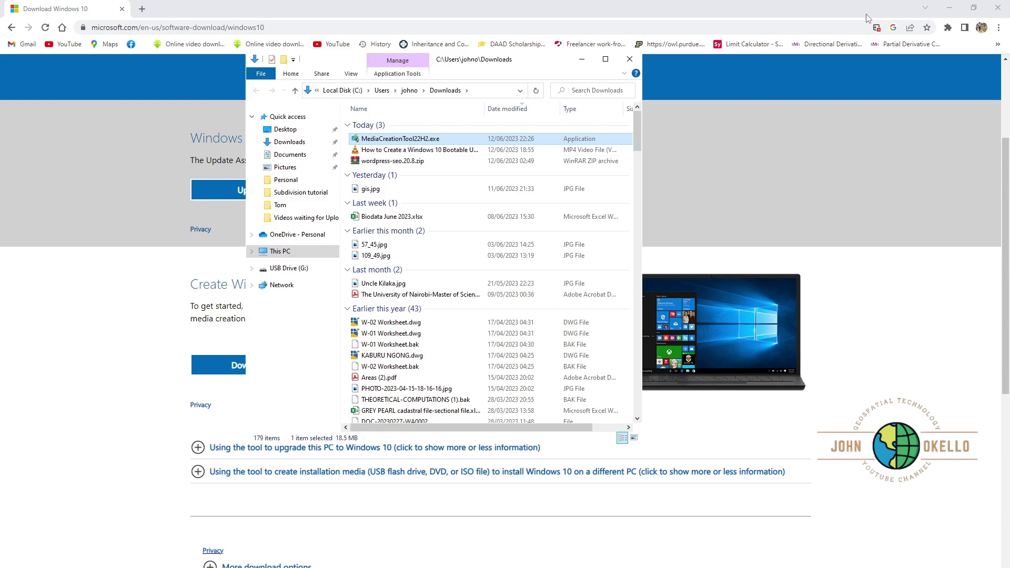
left_click(950, 8)
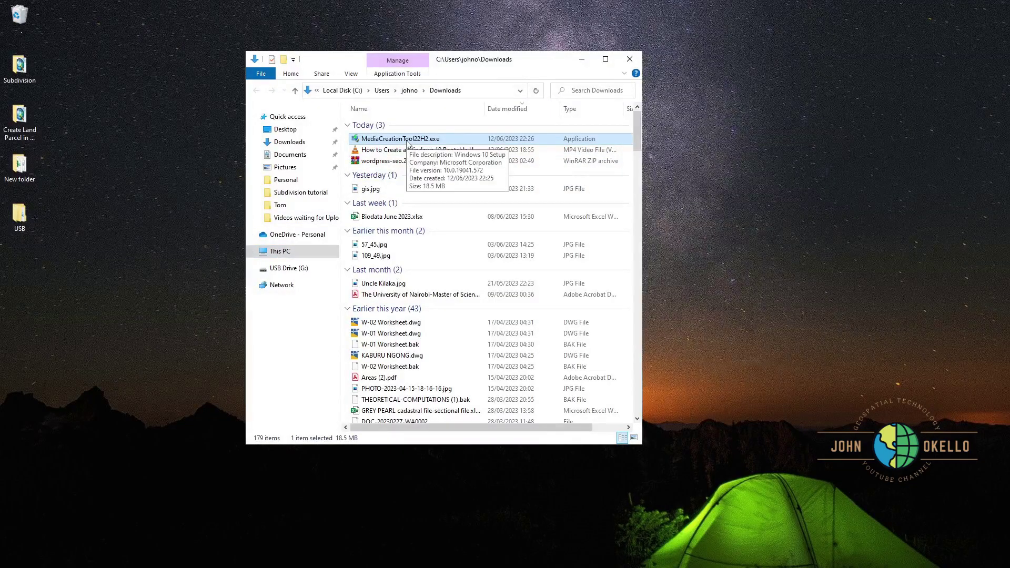
double_click(408, 140)
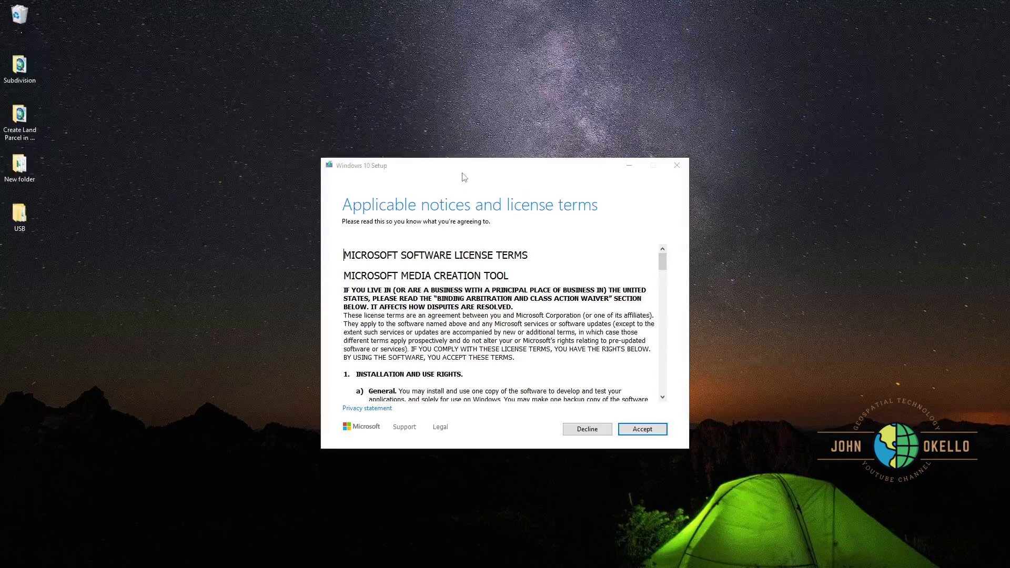
Move the Windows 10 Setup window aside, review the license terms and accept them.
left_click_drag(465, 177, 360, 146)
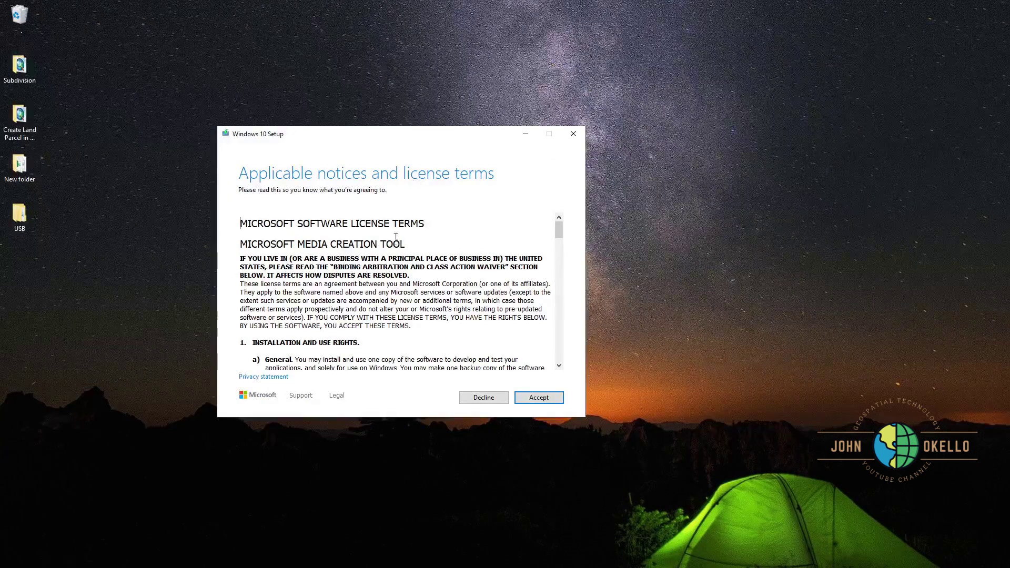
scroll(378, 261, "down", 4)
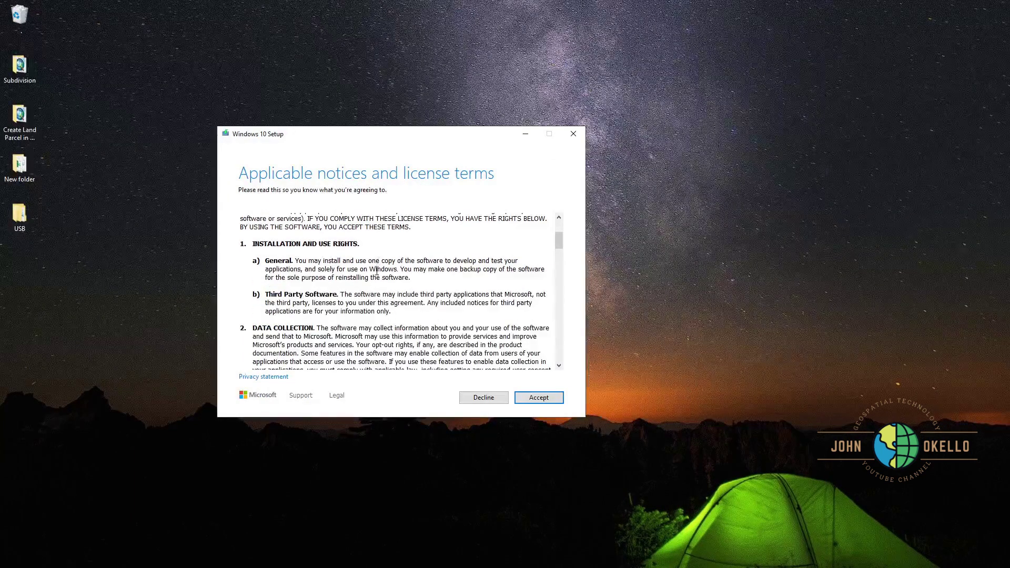
scroll(378, 261, "up", 4)
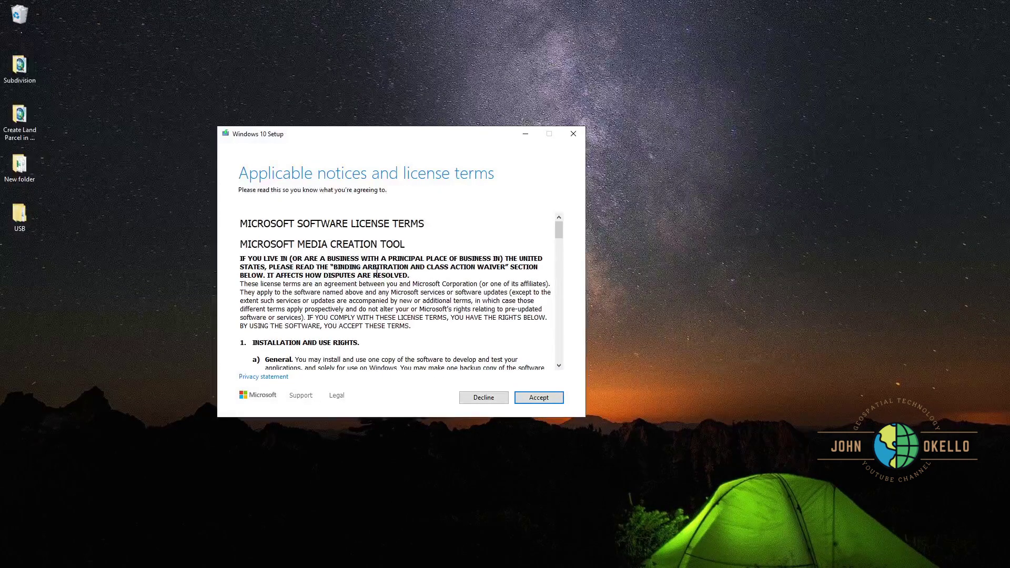
left_click(532, 403)
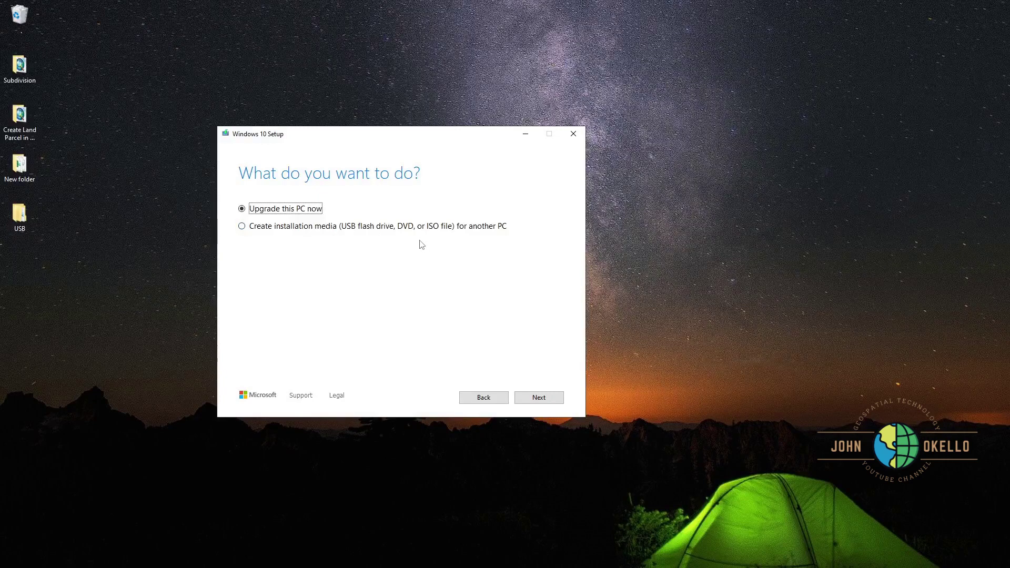
Select 'Create installation media (USB flash drive, DVD, or ISO file) for another PC' and continue.
left_click(267, 227)
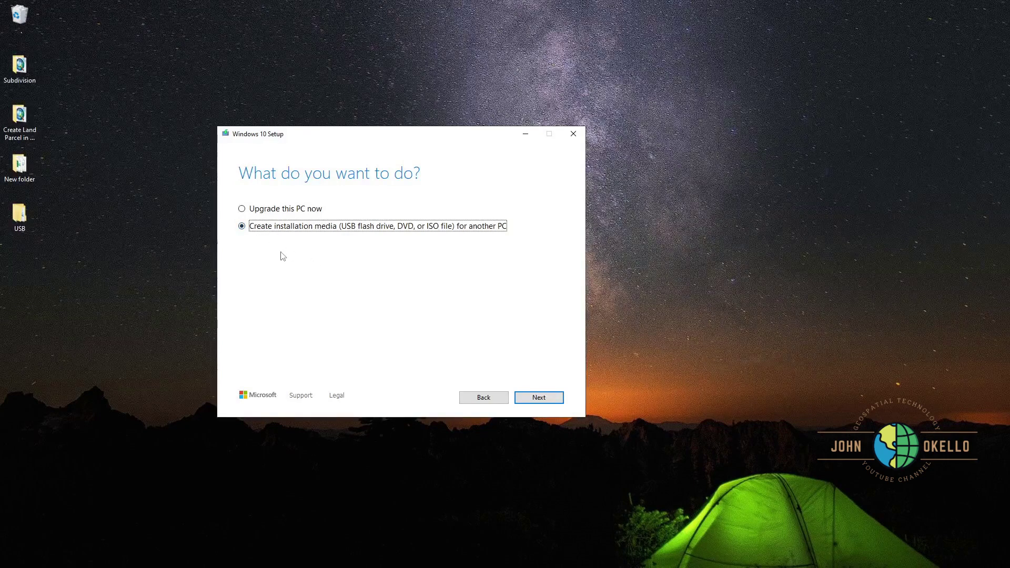
left_click(530, 400)
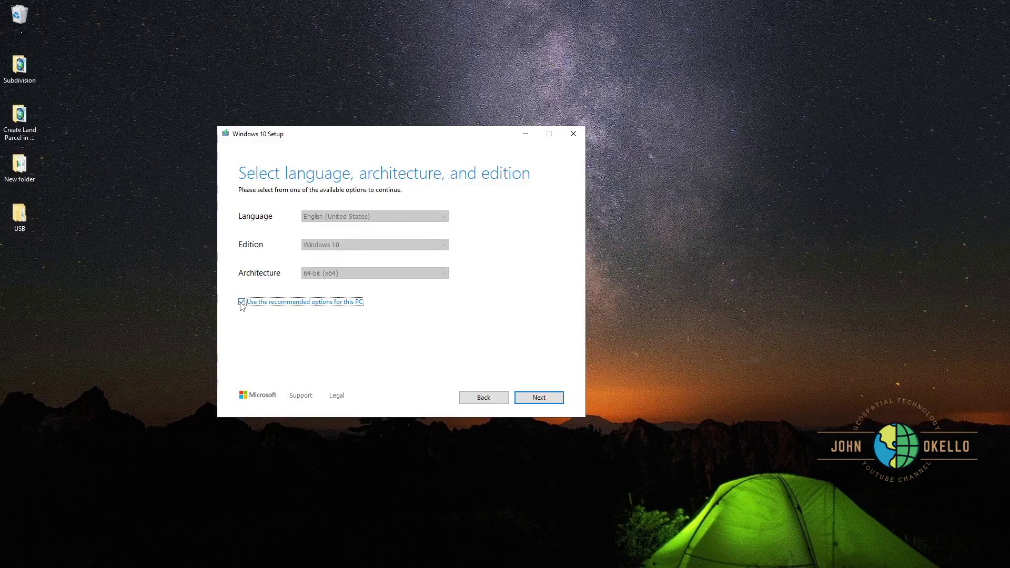
Turn off recommended options, keeping English (United States) language and Windows 10 edition.
left_click(242, 303)
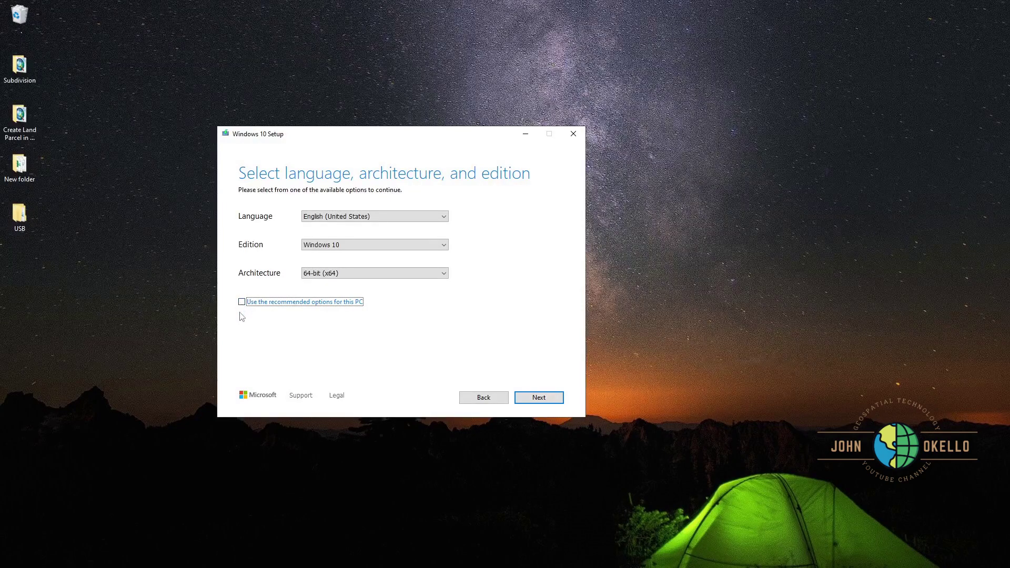
left_click(409, 217)
left_click(409, 218)
left_click(408, 218)
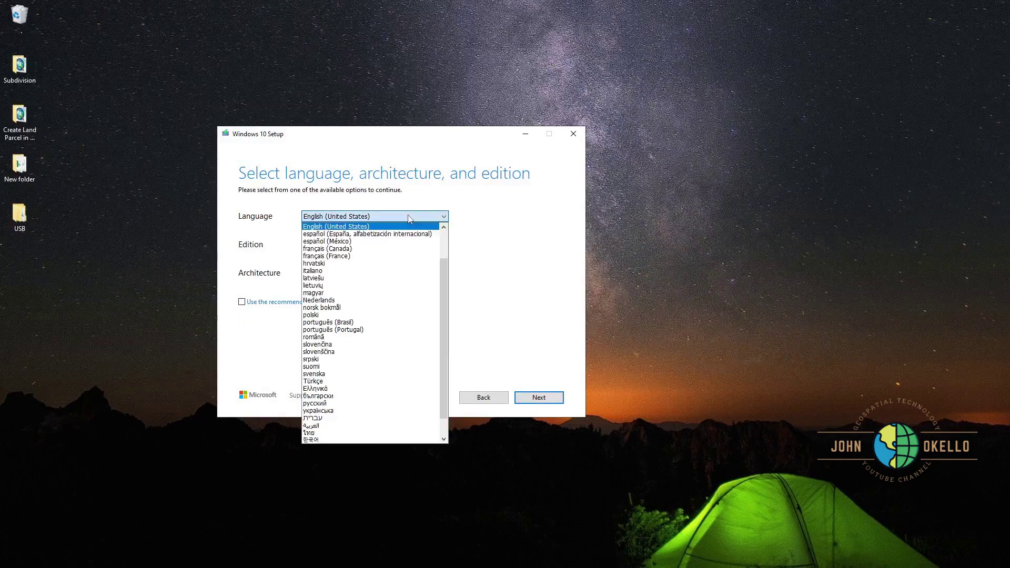
left_click(399, 217)
left_click(381, 241)
left_click(379, 251)
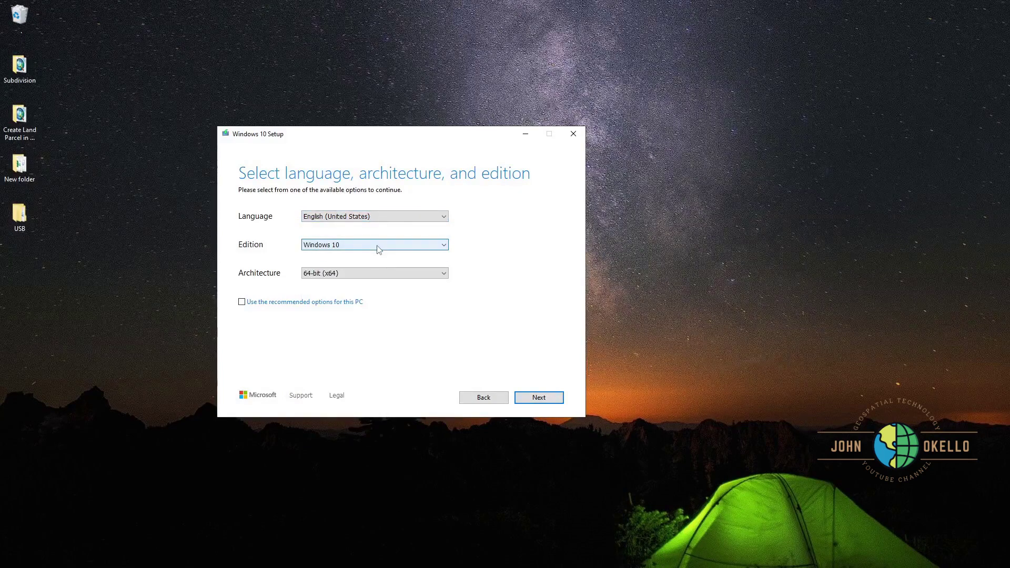
Leave the architecture at 64-bit (x64) and proceed to media selection.
left_click(351, 280)
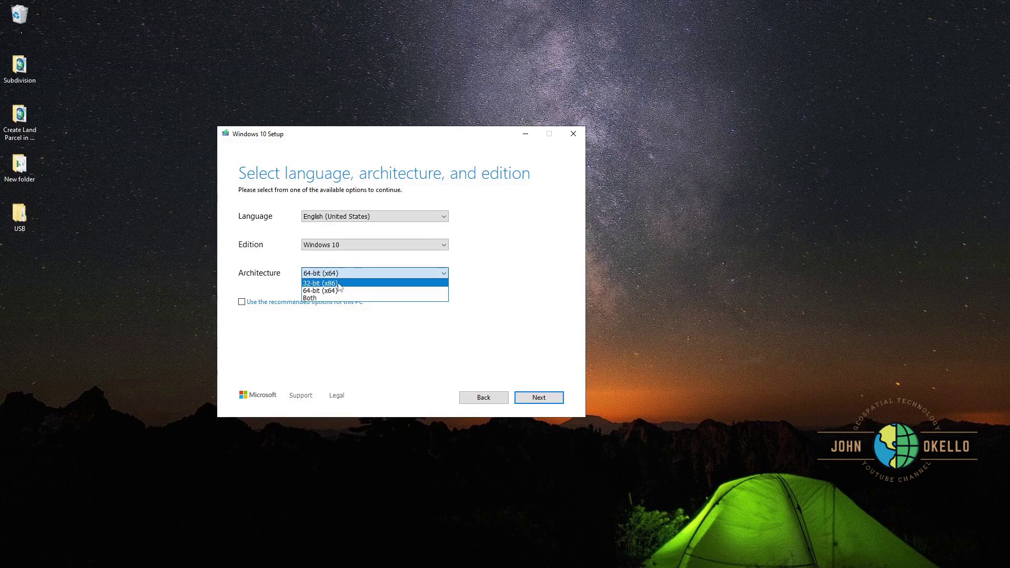
left_click(339, 284)
left_click(346, 274)
left_click(330, 291)
left_click(332, 273)
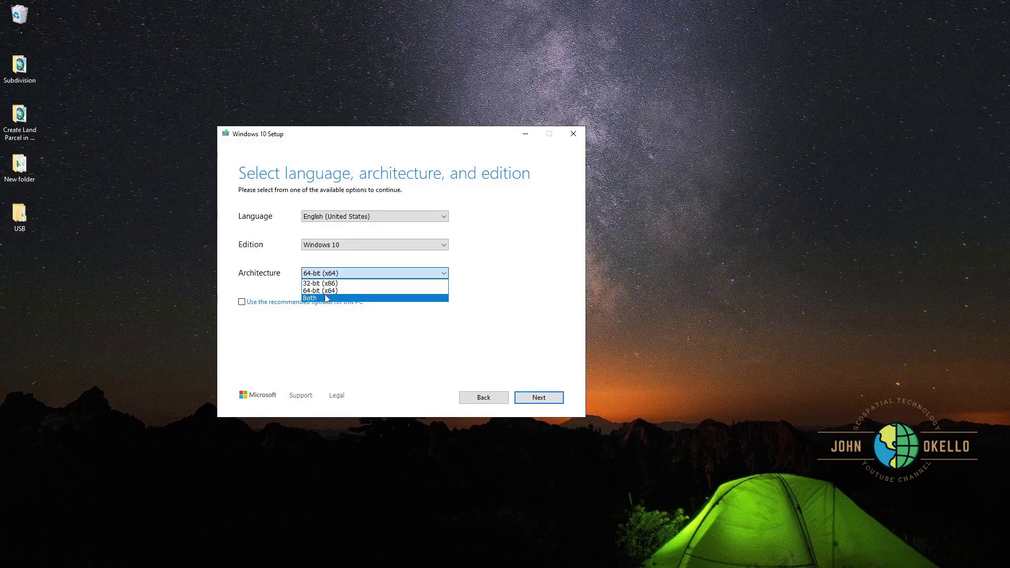
left_click(331, 295)
left_click(331, 274)
left_click(332, 292)
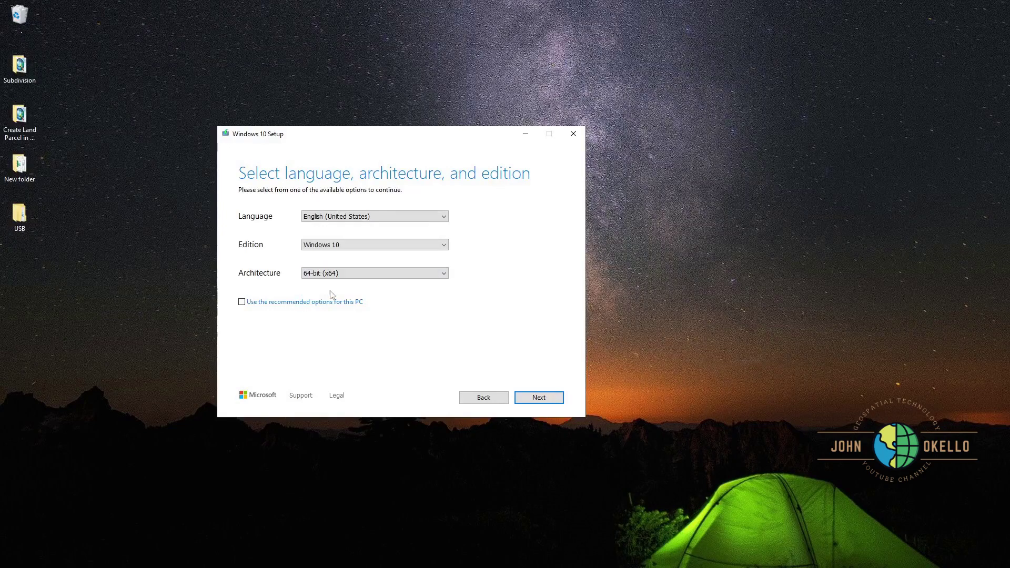
left_click(537, 398)
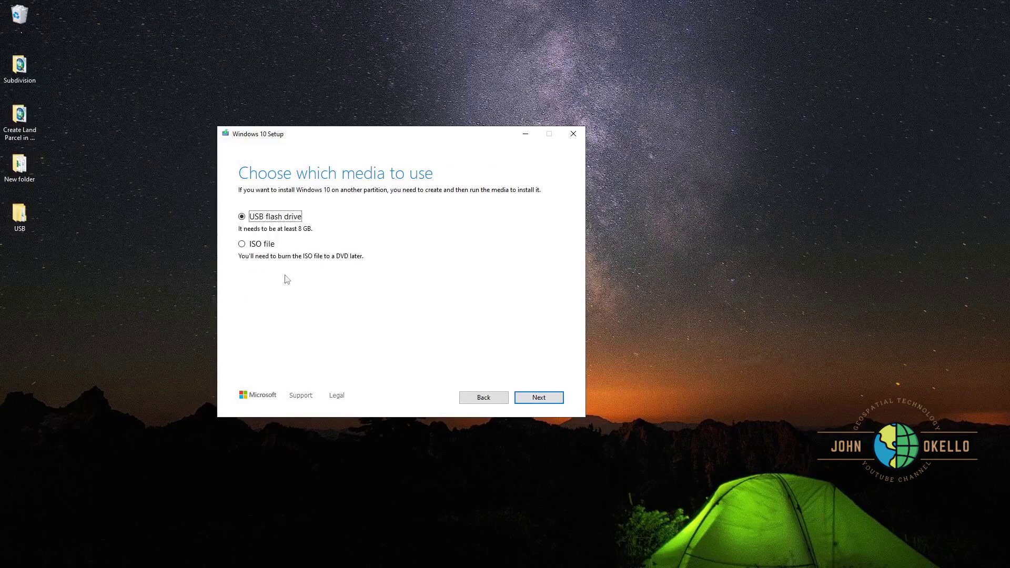
Choose USB flash drive instead of ISO file as the media and proceed.
left_click(255, 246)
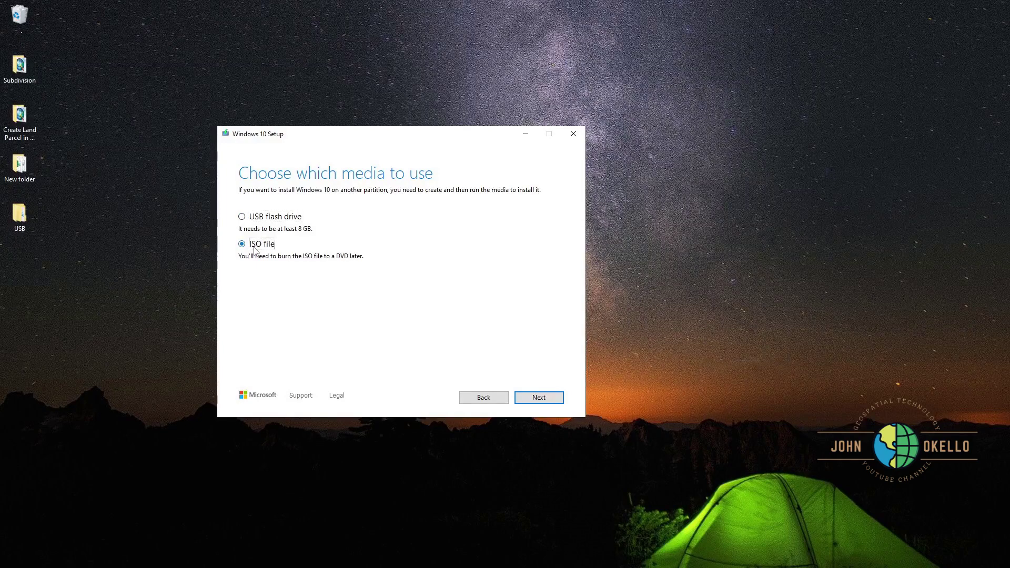
left_click(255, 218)
left_click(538, 398)
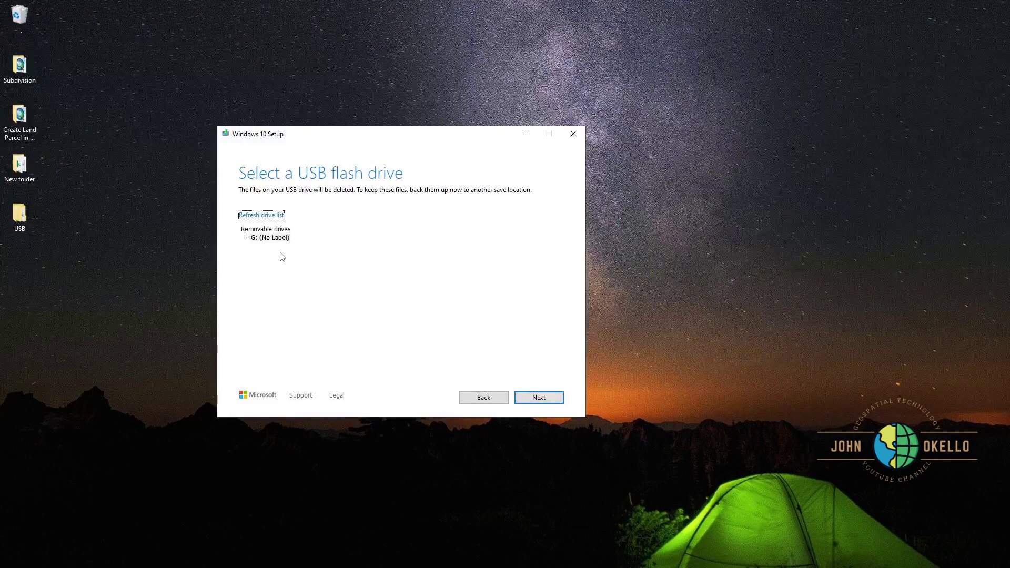
Select removable drive G: (No Label) and start writing Windows 10 onto it.
left_click(274, 216)
left_click(526, 398)
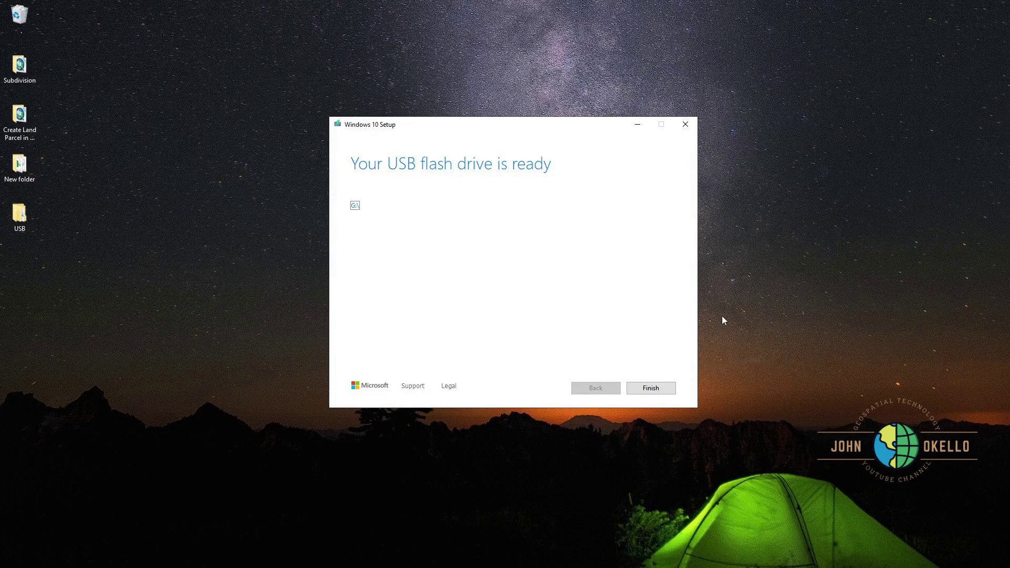
Click Finish on the 'Your USB flash drive is ready' page to close setup.
left_click(638, 389)
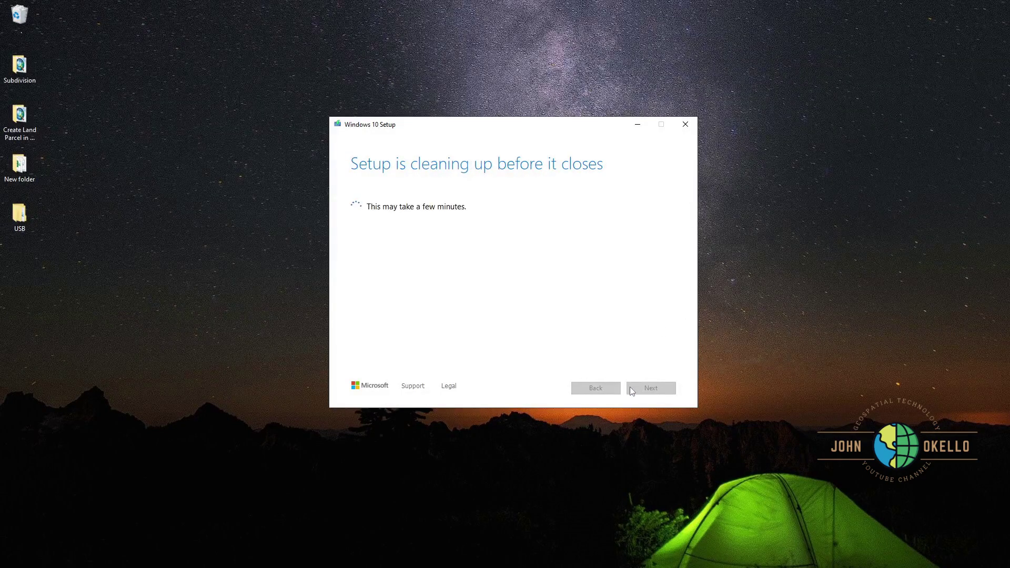